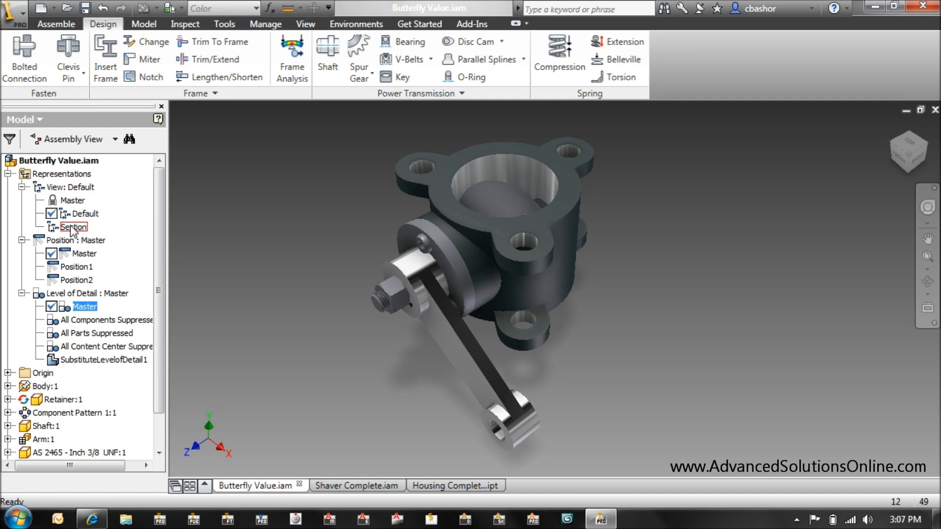
pyautogui.doubleClick(73, 227)
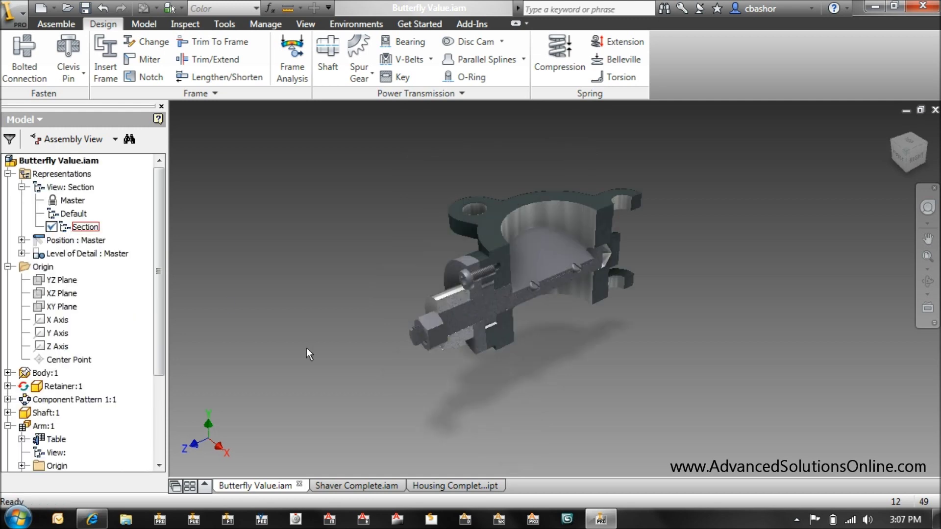
pyautogui.doubleClick(81, 214)
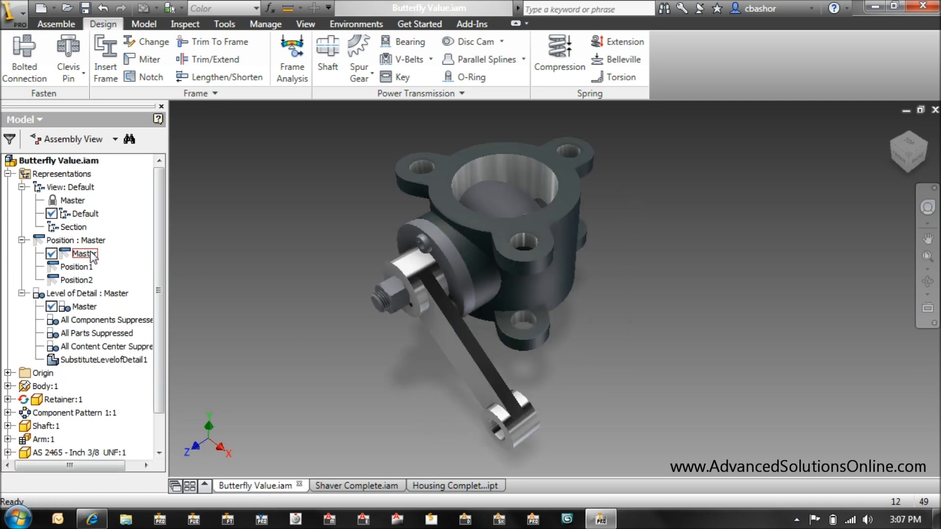
pyautogui.click(80, 242)
pyautogui.doubleClick(79, 267)
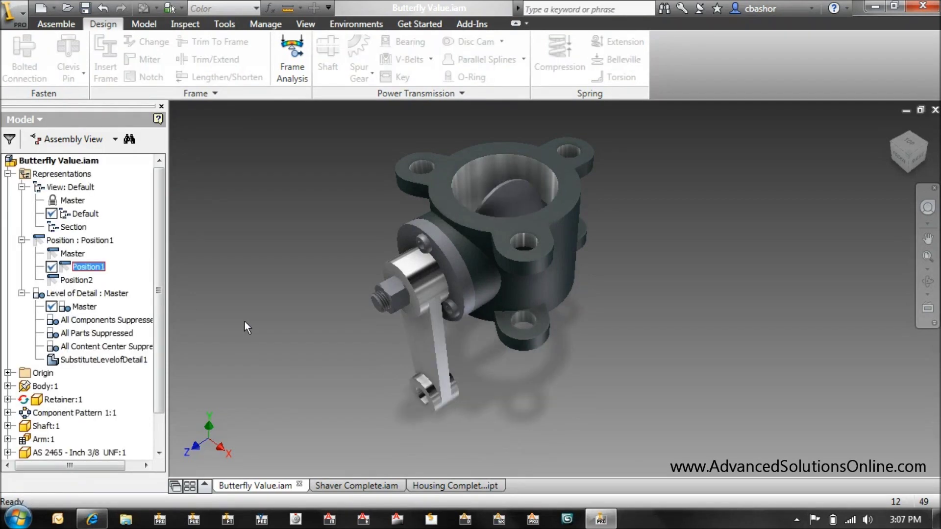
pyautogui.doubleClick(77, 281)
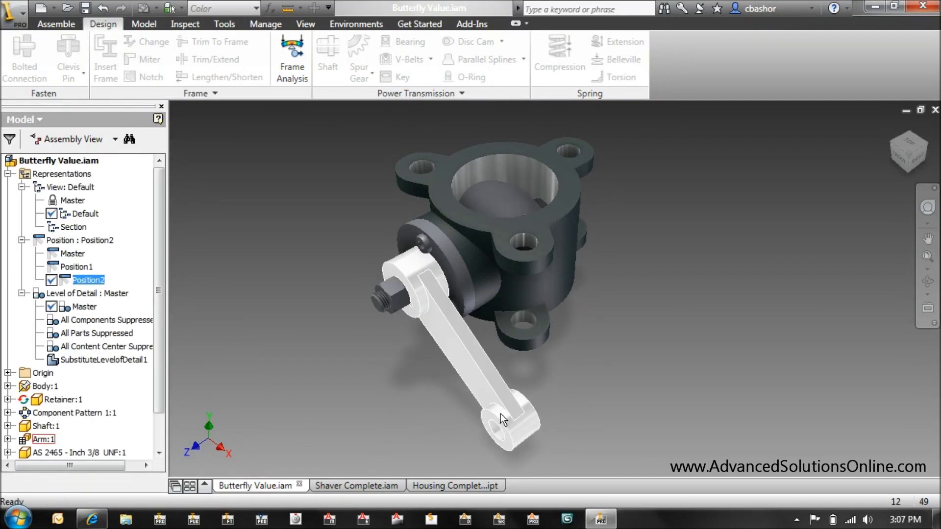
pyautogui.moveTo(485, 419); pyautogui.dragTo(464, 419)
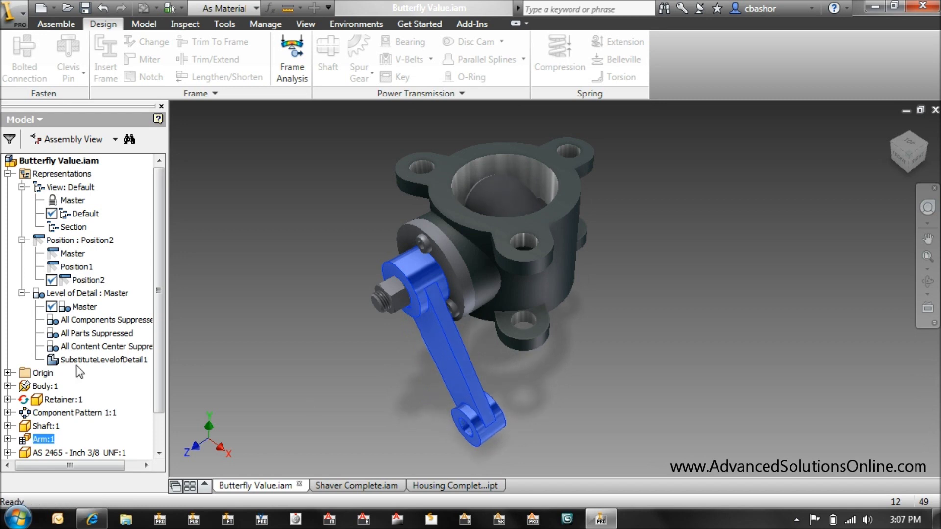
pyautogui.doubleClick(73, 254)
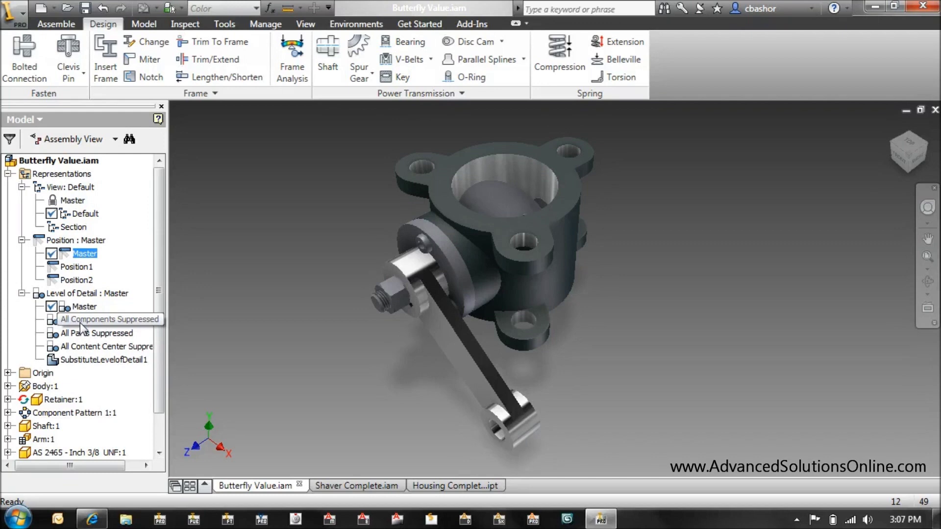
pyautogui.doubleClick(93, 361)
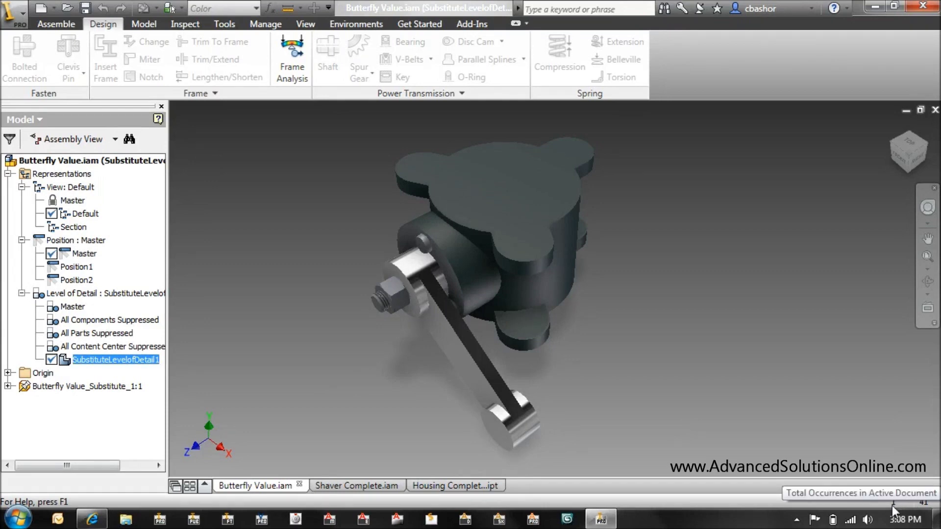
pyautogui.doubleClick(70, 307)
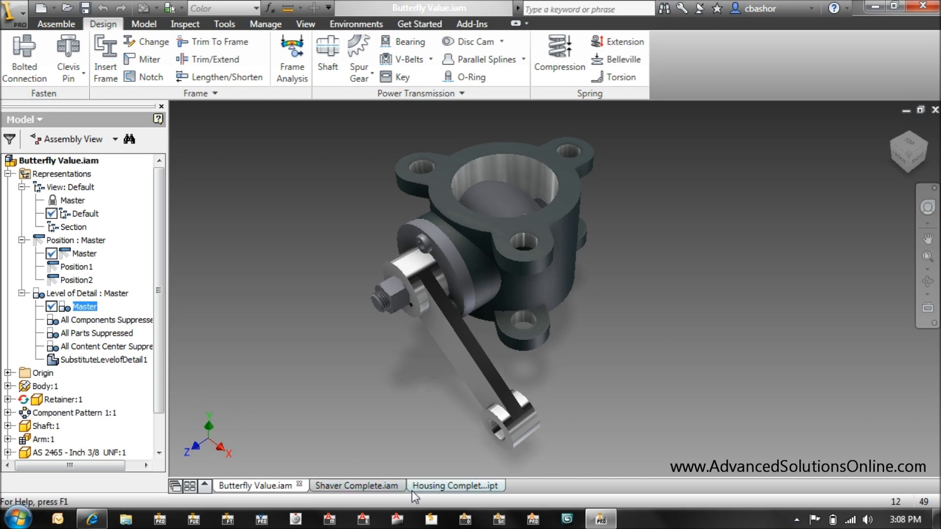
pyautogui.click(399, 487)
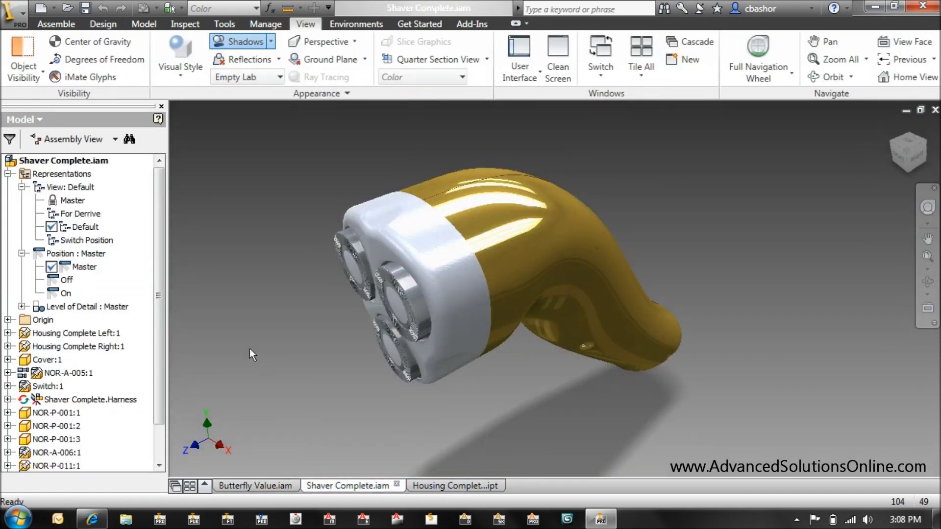
# Step: In the Housing Complete Left part, create a view representation named Home and lock it
pyautogui.click(461, 487)
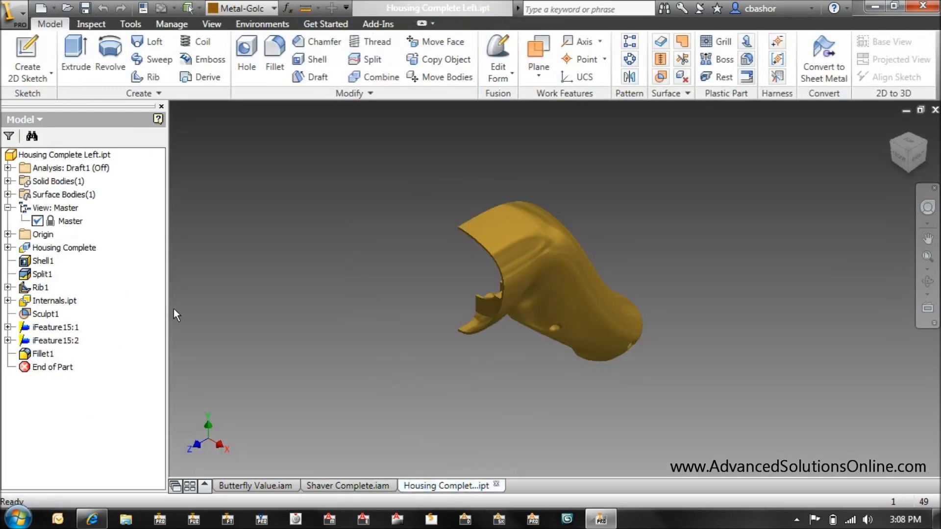
pyautogui.rightClick(60, 210)
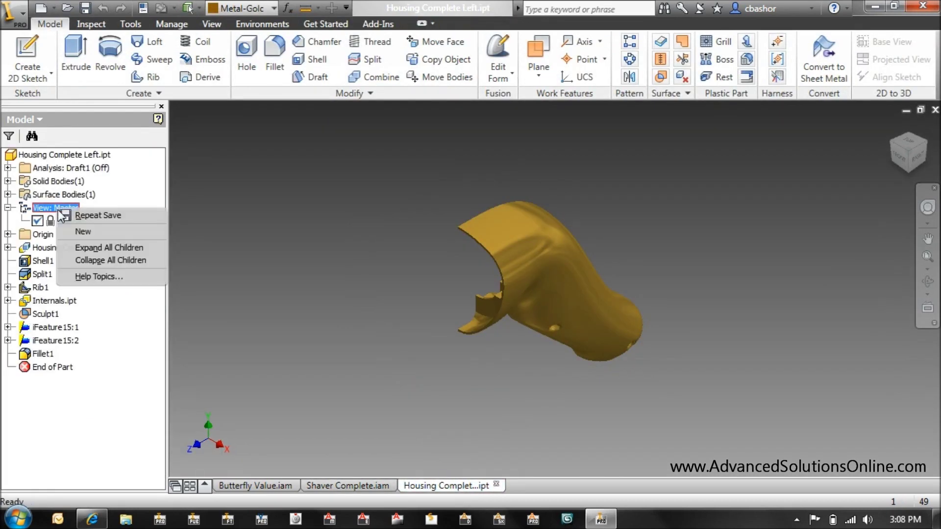
pyautogui.click(85, 232)
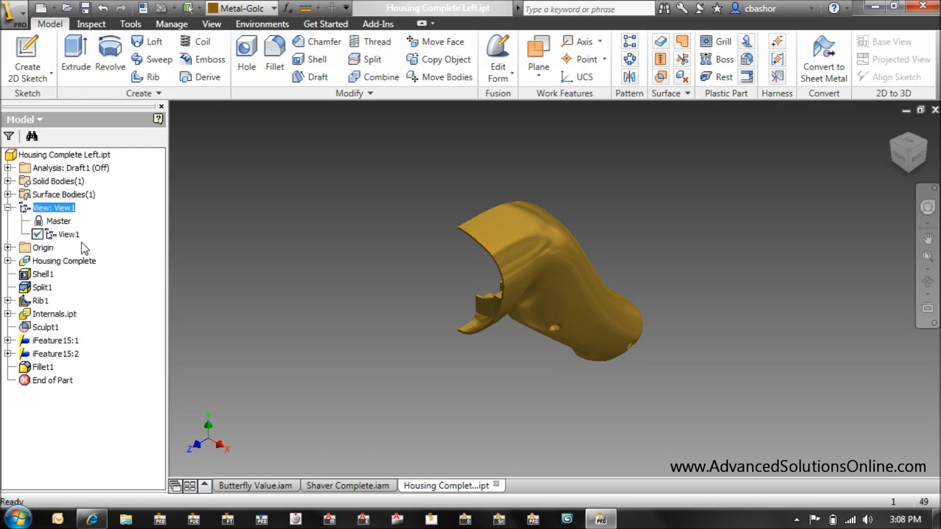
pyautogui.click(74, 235)
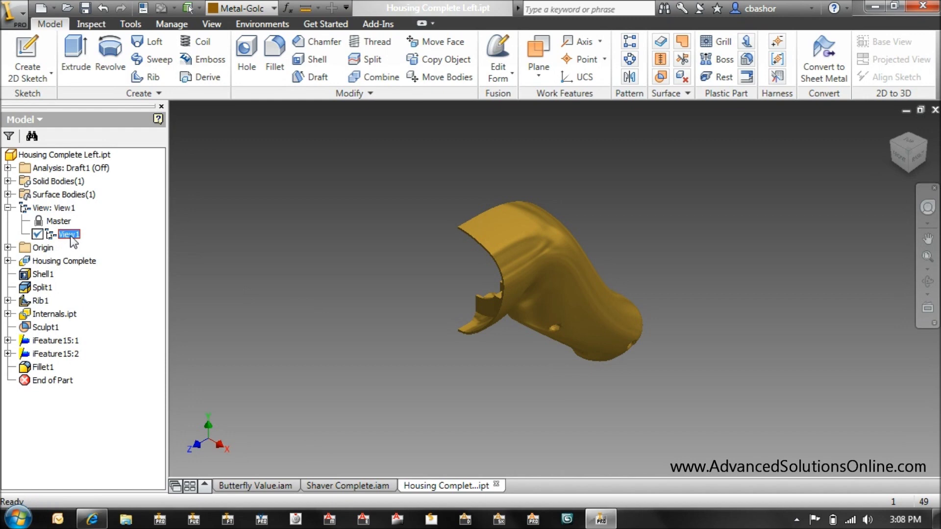
pyautogui.click(71, 234)
pyautogui.write('Home')
pyautogui.press('Return')
pyautogui.rightClick(69, 234)
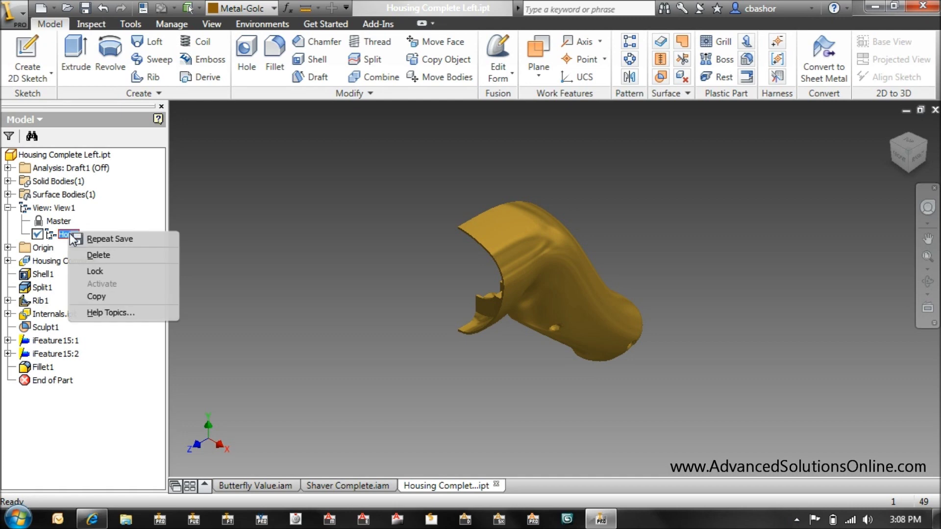
pyautogui.click(92, 271)
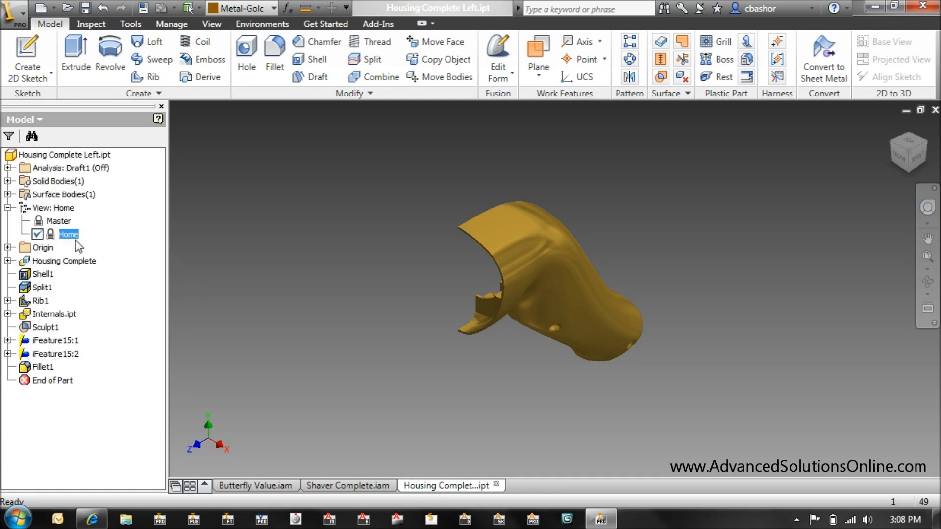
# Step: Add a second new view representation and begin renaming it
pyautogui.rightClick(68, 235)
pyautogui.press('Escape')
pyautogui.click(54, 208)
pyautogui.rightClick(59, 208)
pyautogui.click(94, 230)
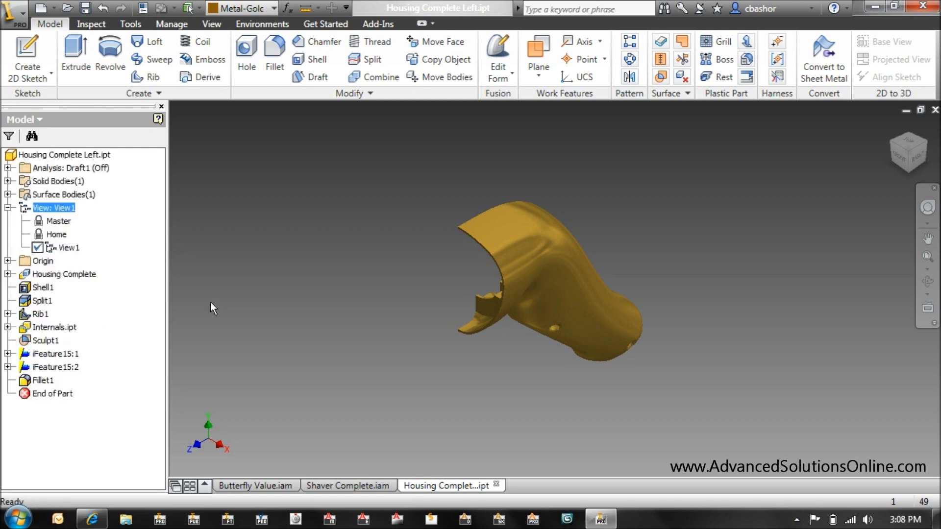
pyautogui.click(71, 249)
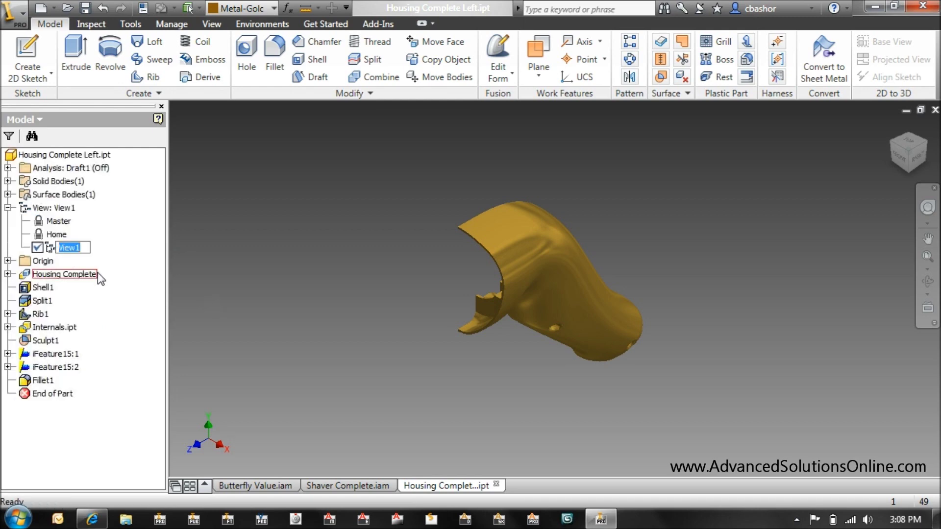
# Step: Name the new representation Glass and give the housing the Glass color style
pyautogui.write('Glass')
pyautogui.click(119, 273)
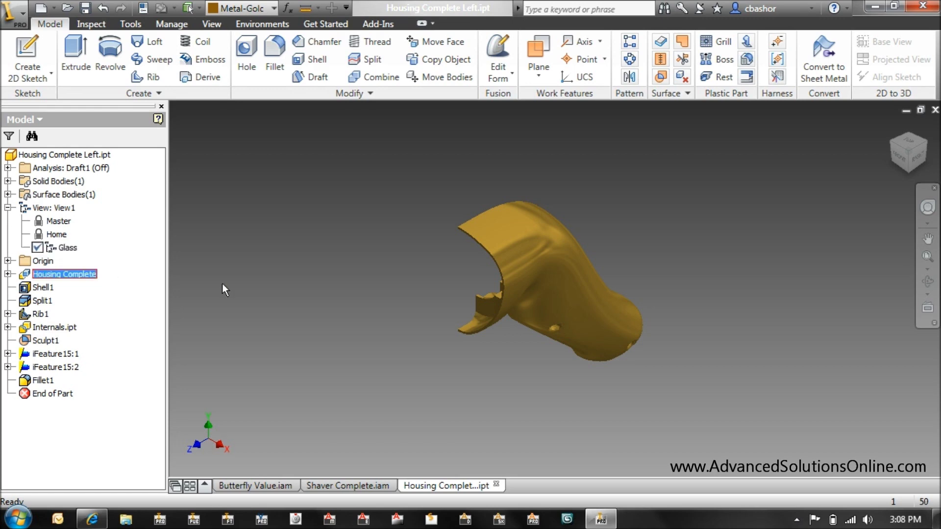
pyautogui.click(272, 8)
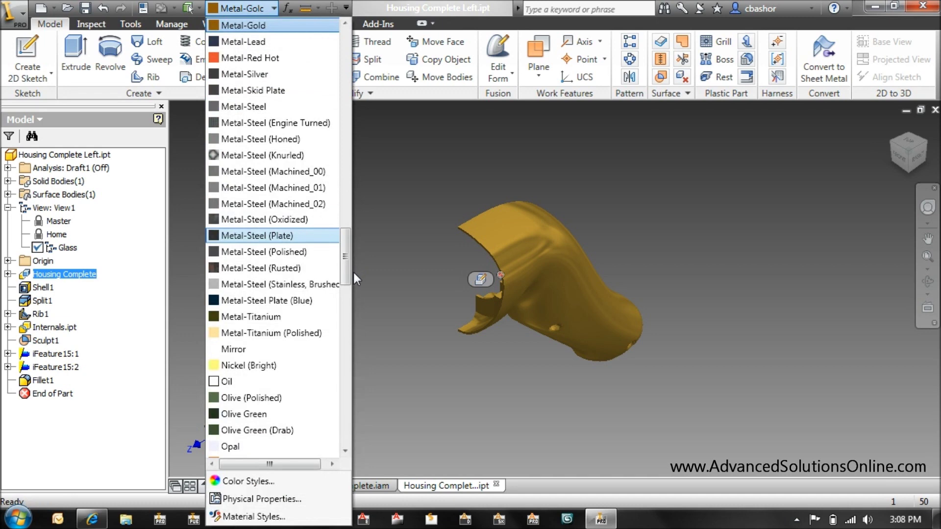
pyautogui.moveTo(347, 258); pyautogui.dragTo(351, 193)
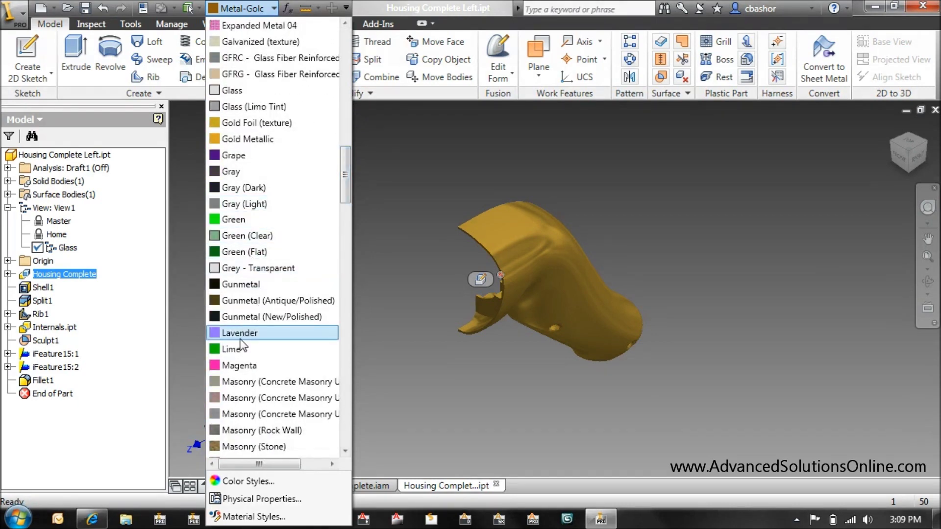
pyautogui.click(245, 90)
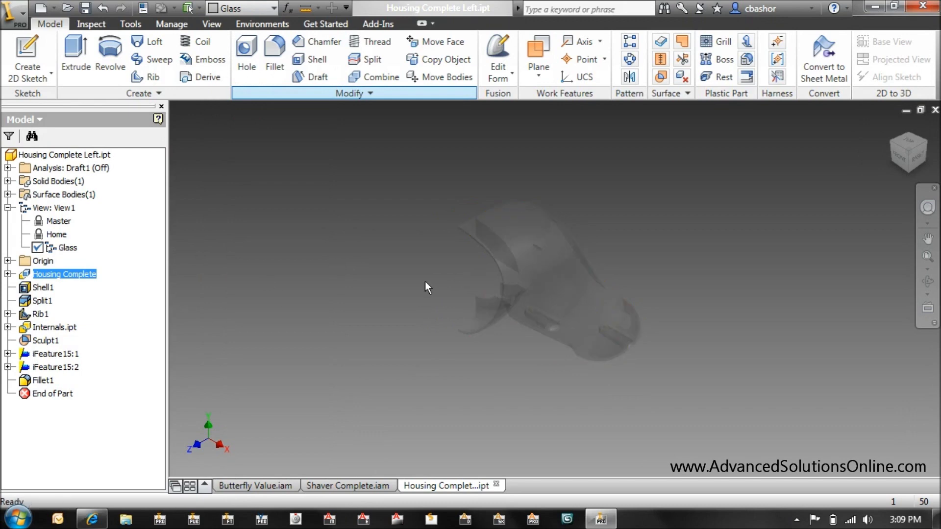
pyautogui.click(554, 304)
pyautogui.keyDown('shift'); pyautogui.moveTo(540, 304); pyautogui.dragTo(586, 307, button='middle'); pyautogui.keyUp('shift')
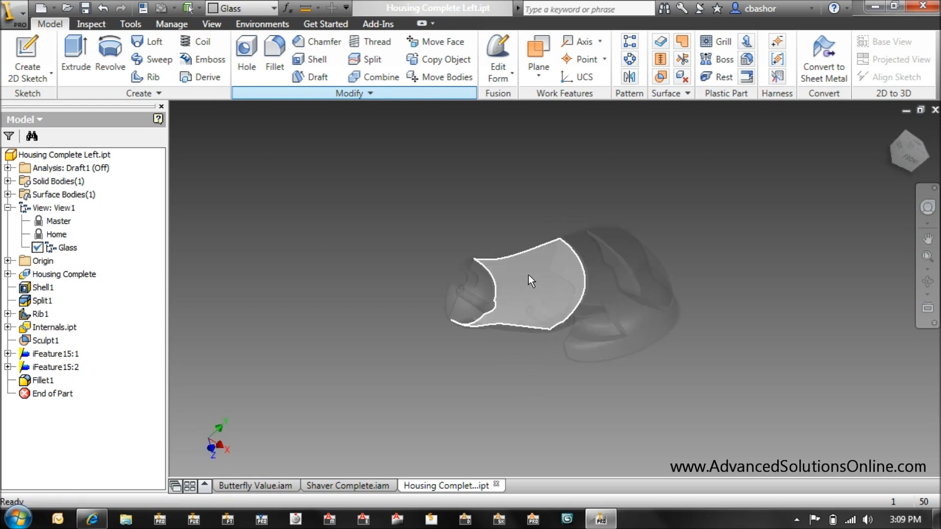
pyautogui.scroll(5, 545, 262)
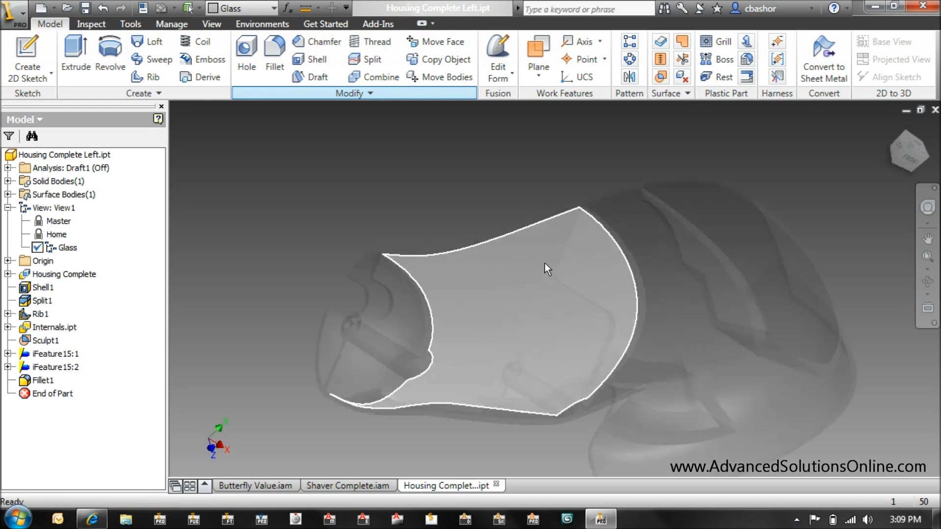
# Step: Lock the Glass view, compare it with Home, and return to the Shaver Complete assembly
pyautogui.rightClick(68, 248)
pyautogui.click(91, 288)
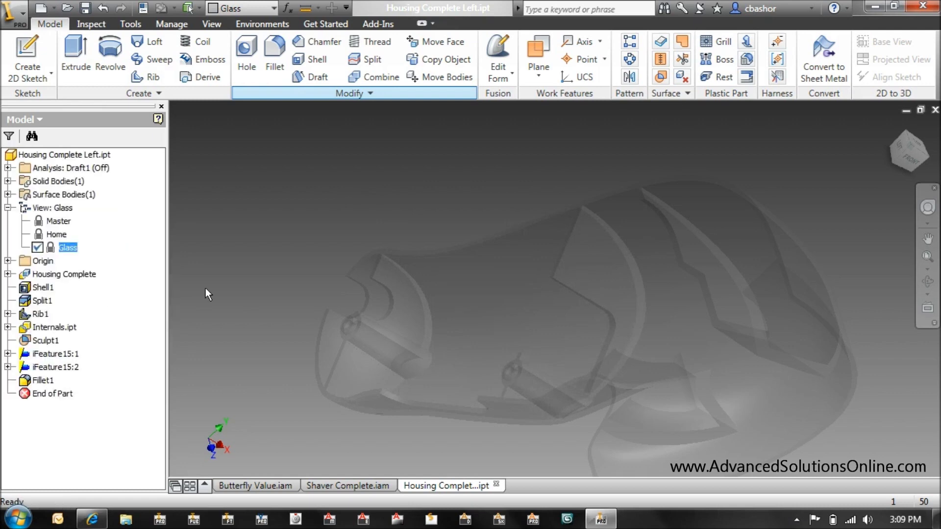
pyautogui.doubleClick(57, 235)
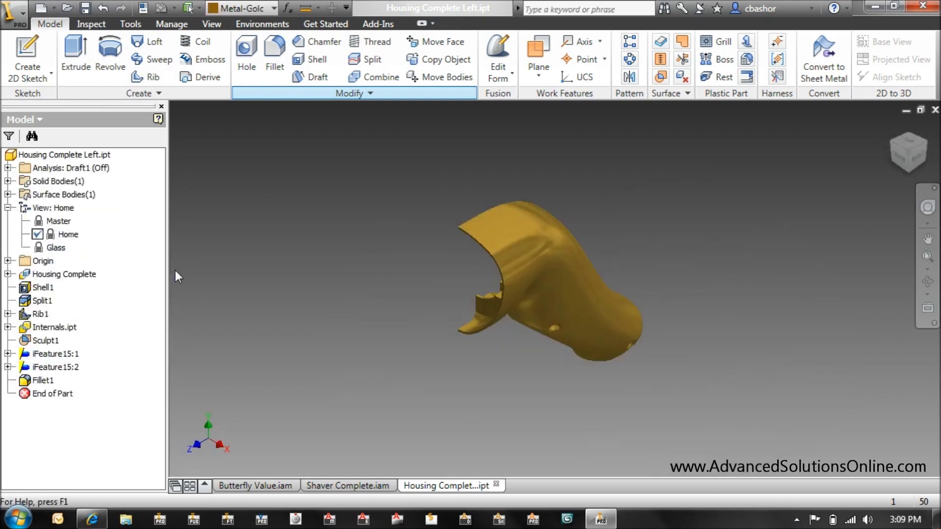
pyautogui.doubleClick(68, 248)
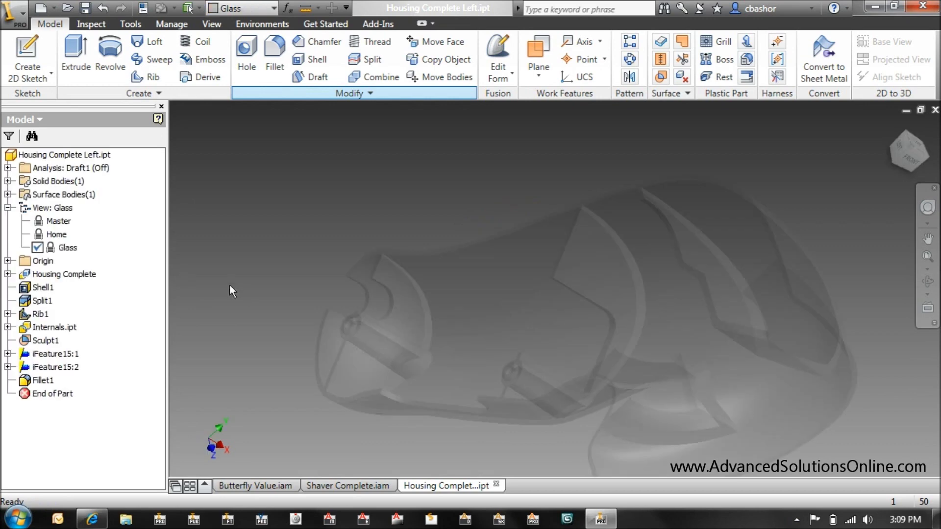
pyautogui.doubleClick(58, 235)
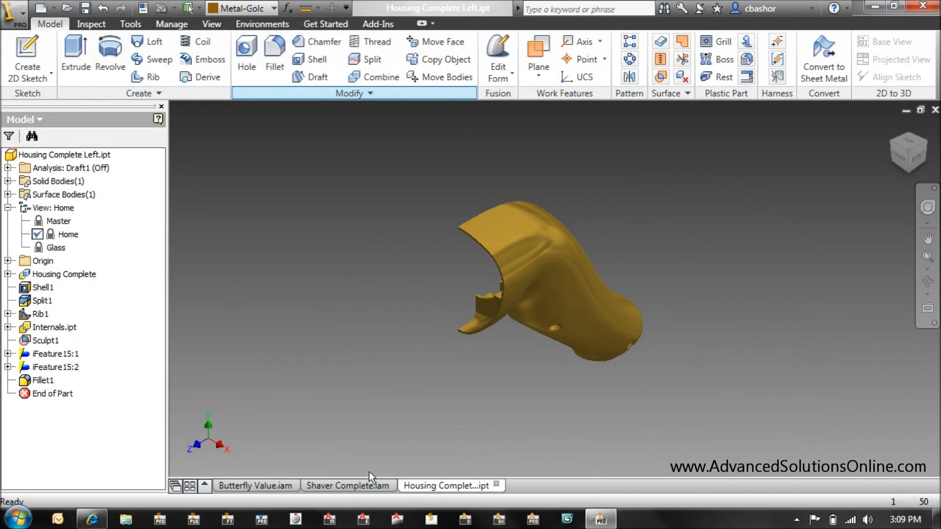
pyautogui.click(362, 486)
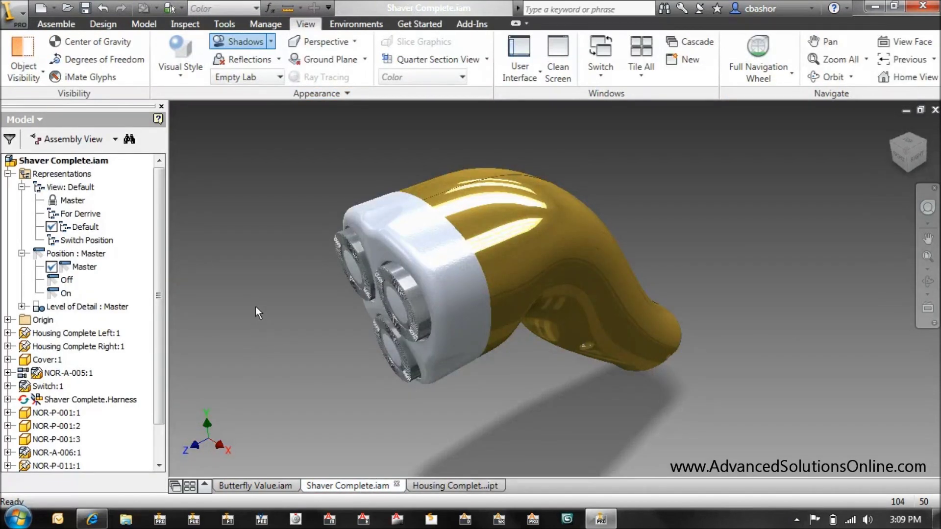
# Step: Create design view View1 with Housing Complete Left:1 set to Glass, then compare it against Default
pyautogui.rightClick(69, 187)
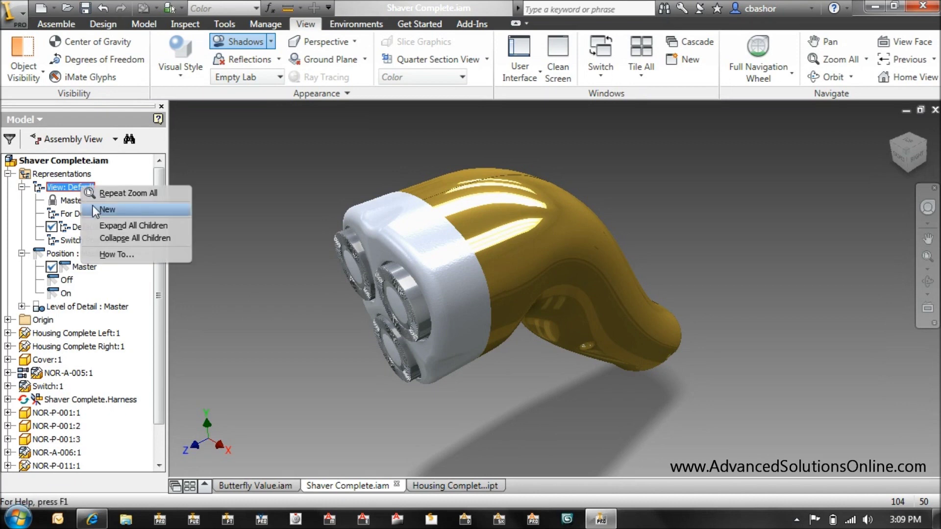
pyautogui.click(96, 214)
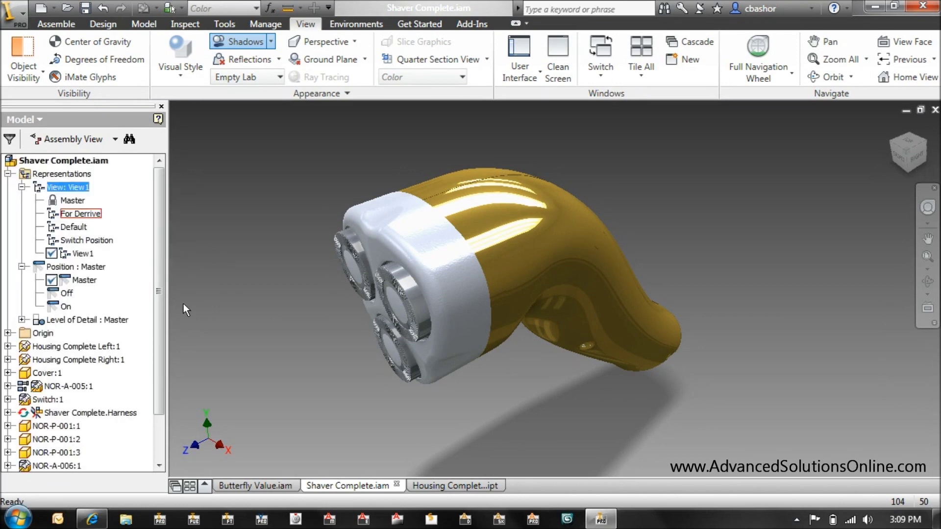
pyautogui.rightClick(89, 348)
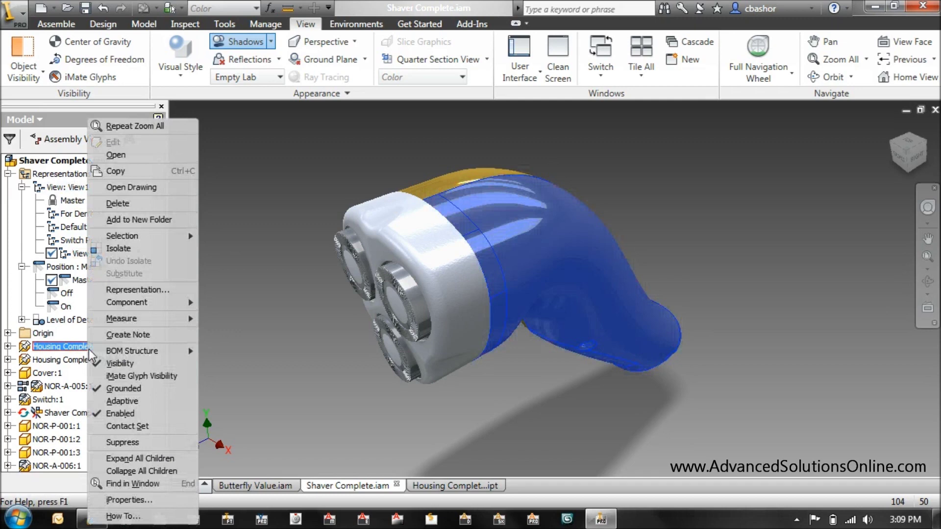
pyautogui.click(138, 290)
pyautogui.click(428, 258)
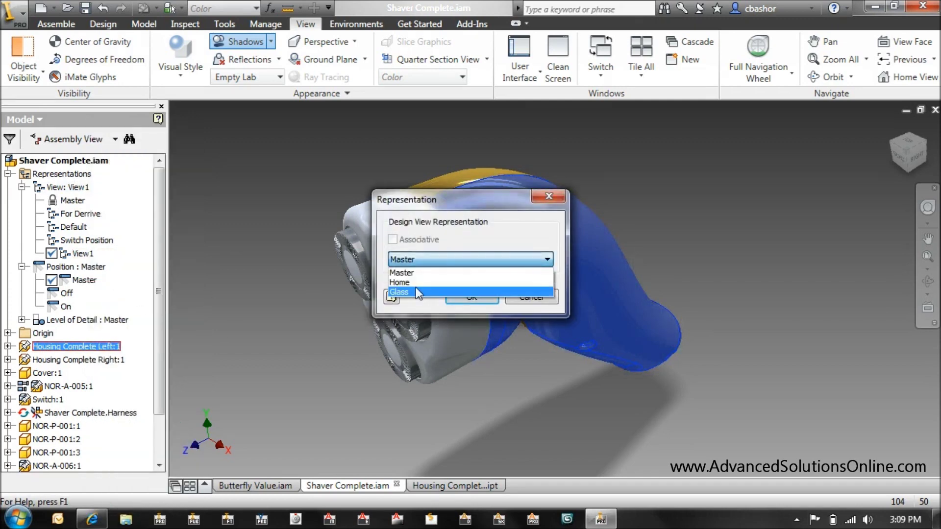
pyautogui.click(414, 292)
pyautogui.click(458, 301)
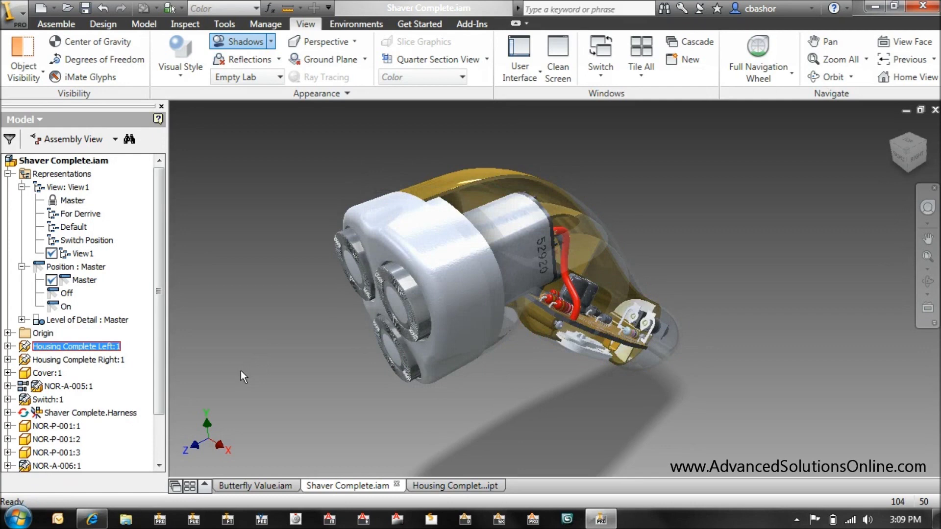
pyautogui.click(241, 371)
pyautogui.doubleClick(80, 228)
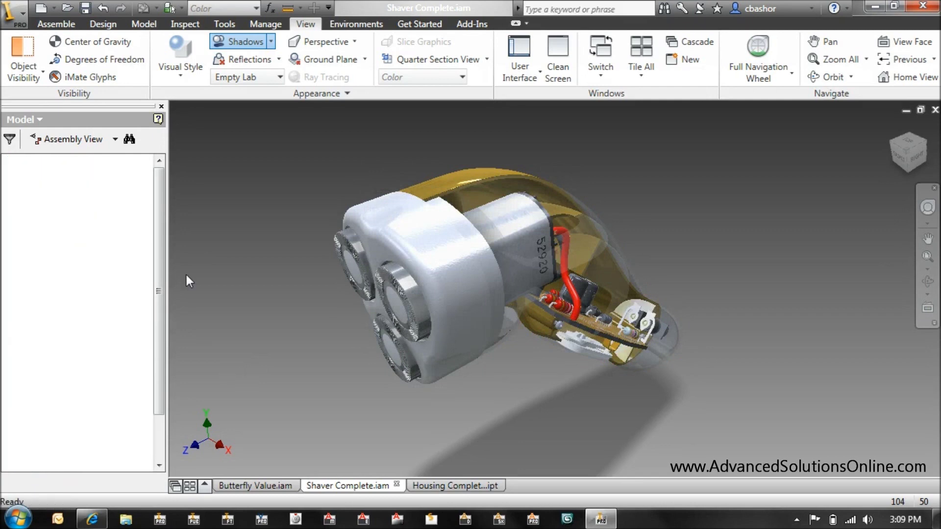
pyautogui.doubleClick(73, 253)
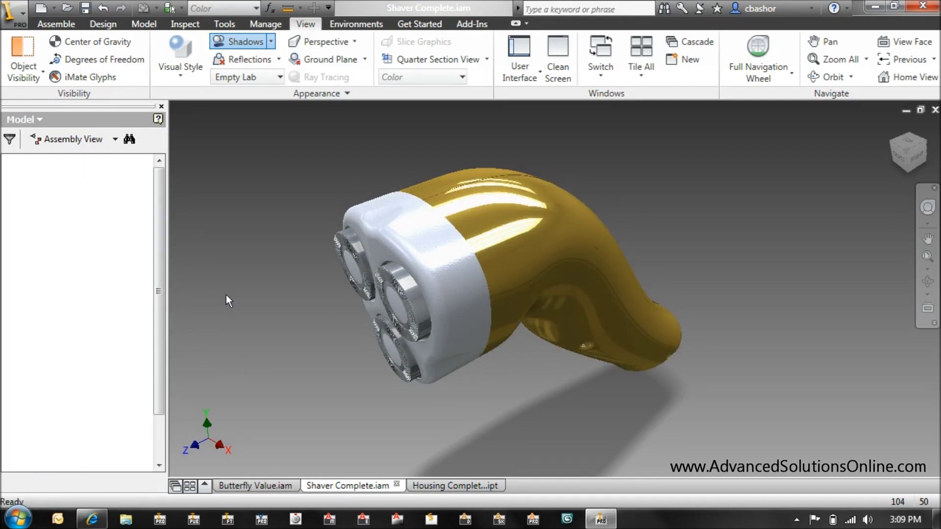